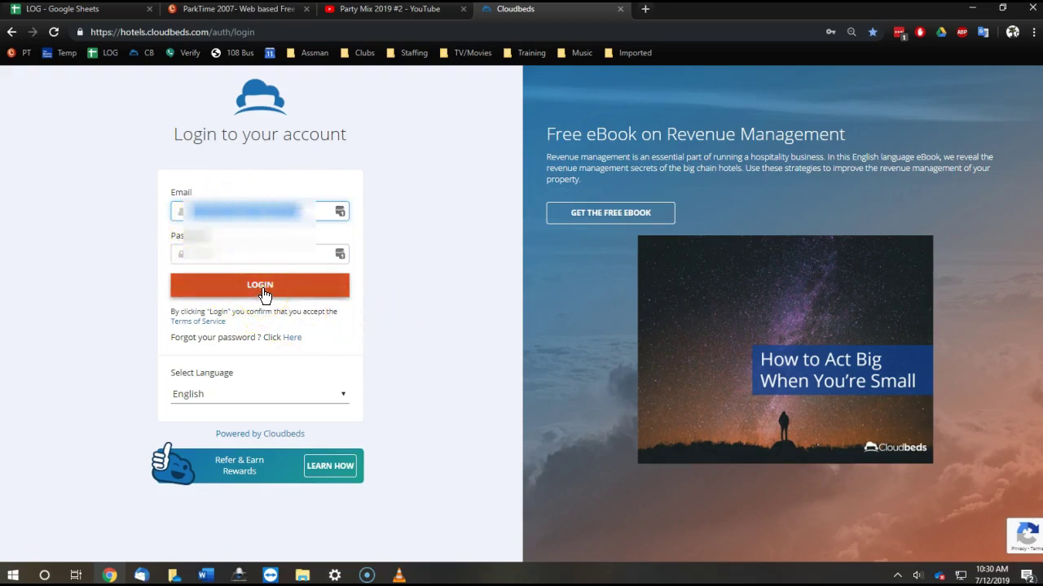
# - Log in to the Cloudbeds hotel account with its email and password
pyautogui.click(264, 295)
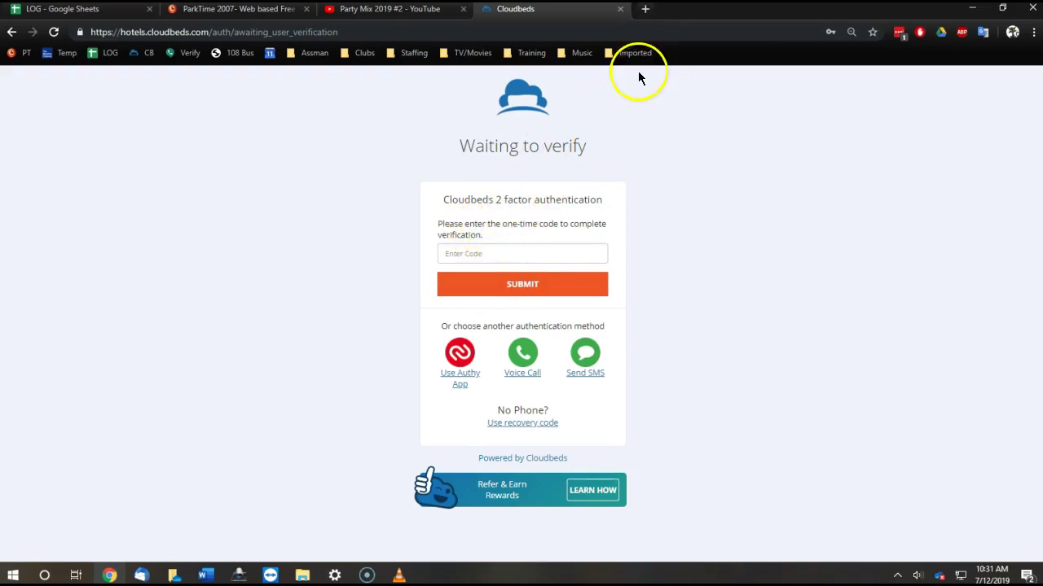
# - In a new tab, open Google Voice's 22395 thread and select the newest Cloudbeds security code
pyautogui.click(645, 10)
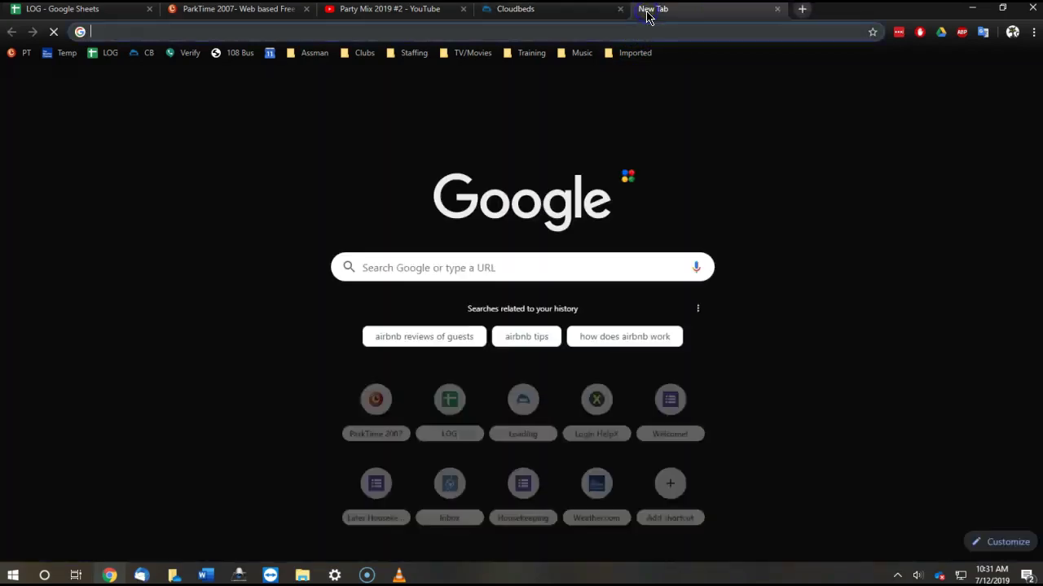
pyautogui.click(184, 57)
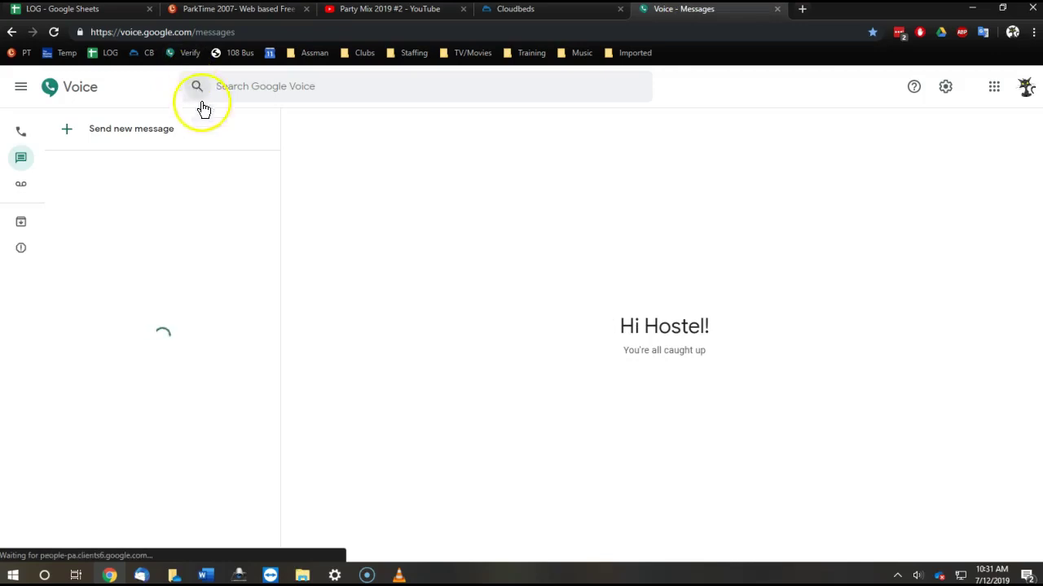
pyautogui.click(192, 180)
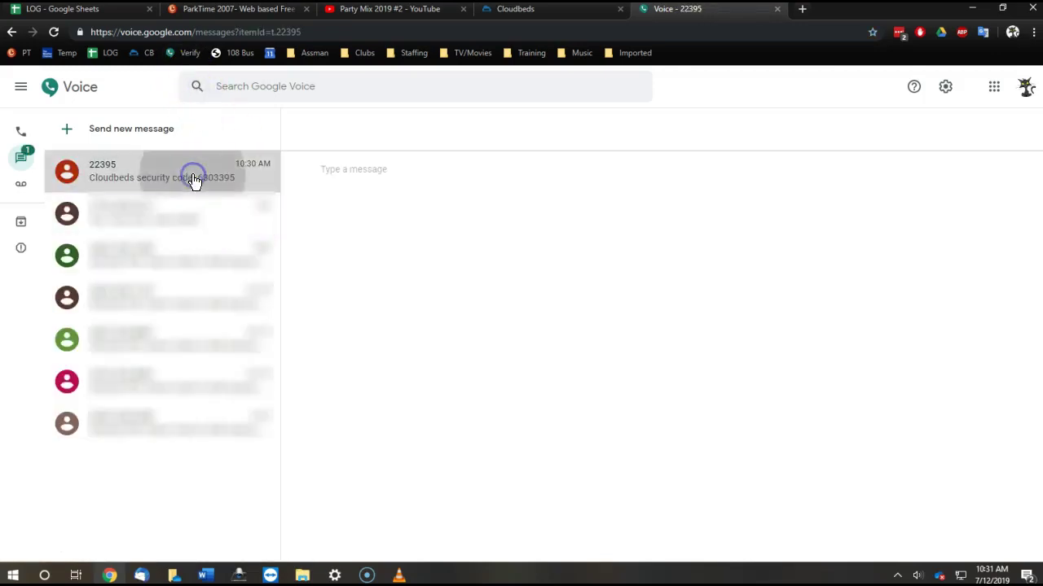
pyautogui.doubleClick(600, 490)
pyautogui.hotkey('ctrl', 'c')
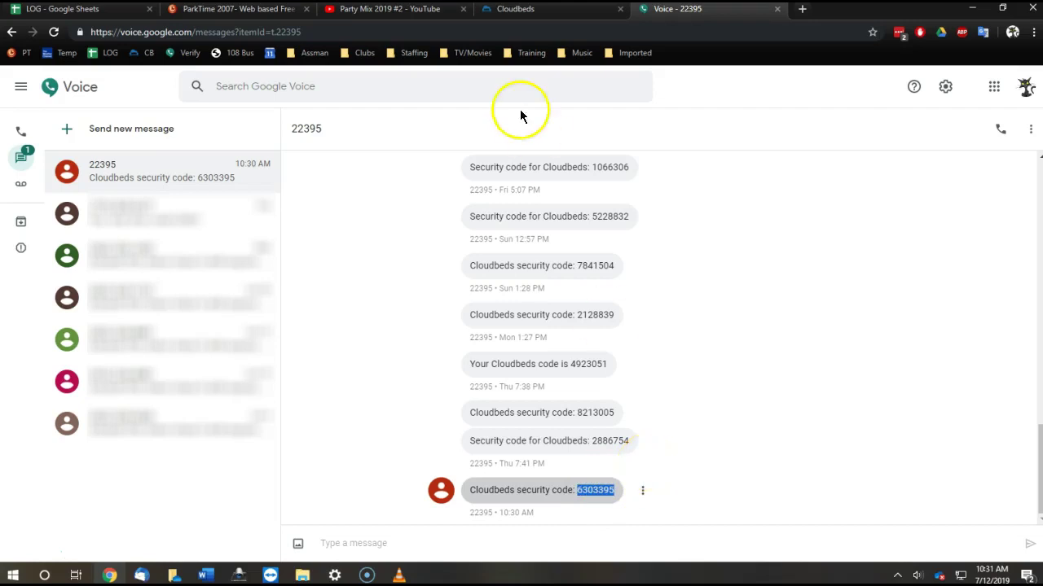
# - Paste the security code into Cloudbeds' Enter Code field and submit it
pyautogui.click(519, 11)
pyautogui.click(492, 253)
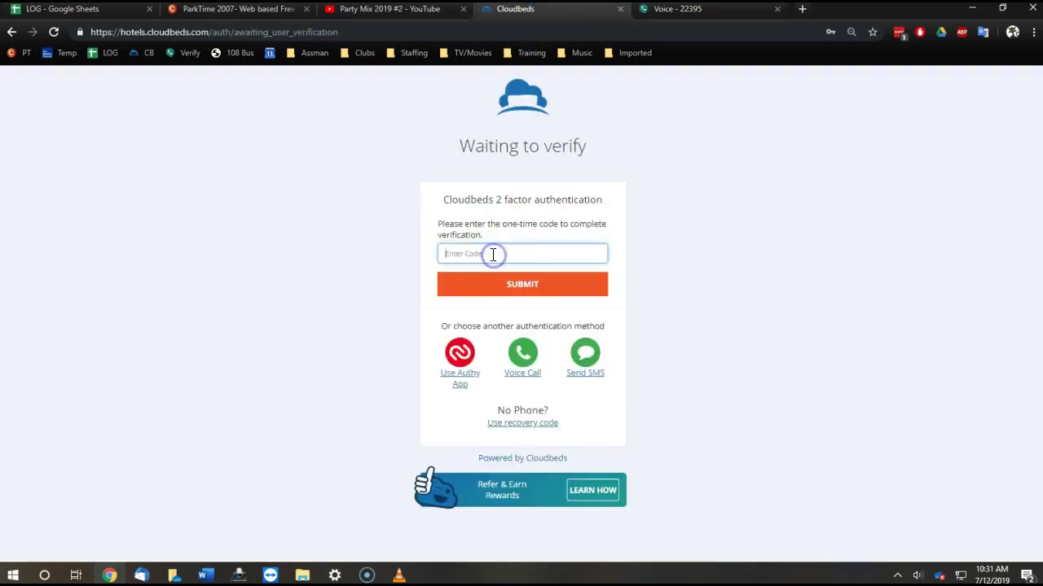
pyautogui.hotkey('ctrl', 'v')
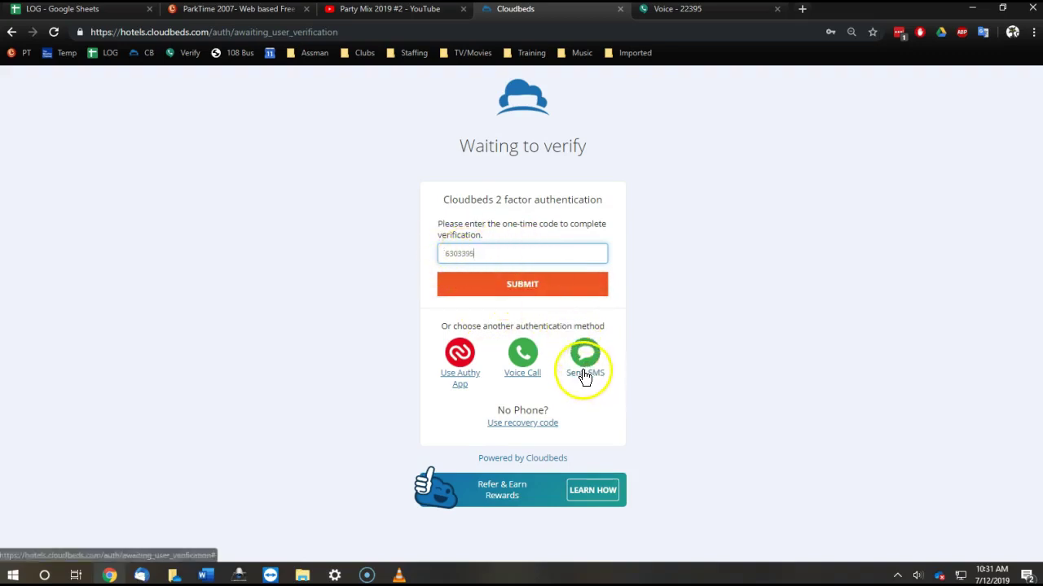
pyautogui.click(521, 287)
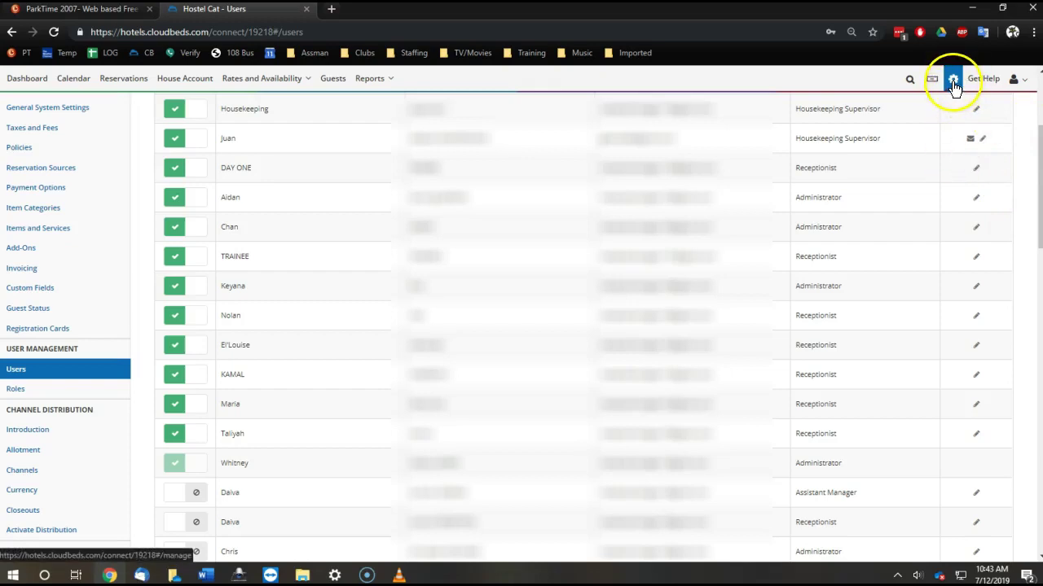
# - Open Add User and enter FIRST as first name and RECEPTION as last name
pyautogui.click(14, 374)
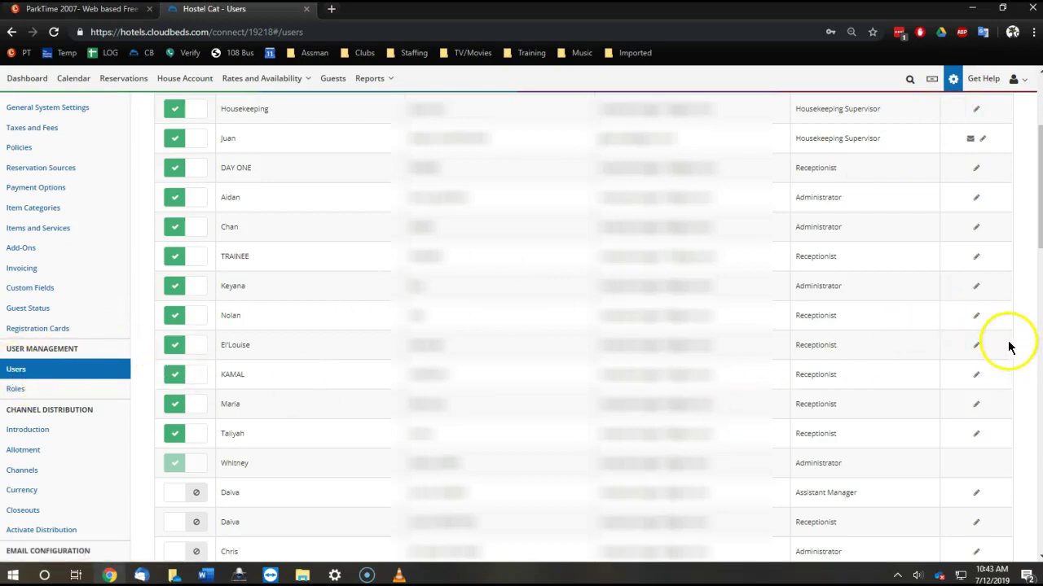
pyautogui.scroll(3, 896, 309)
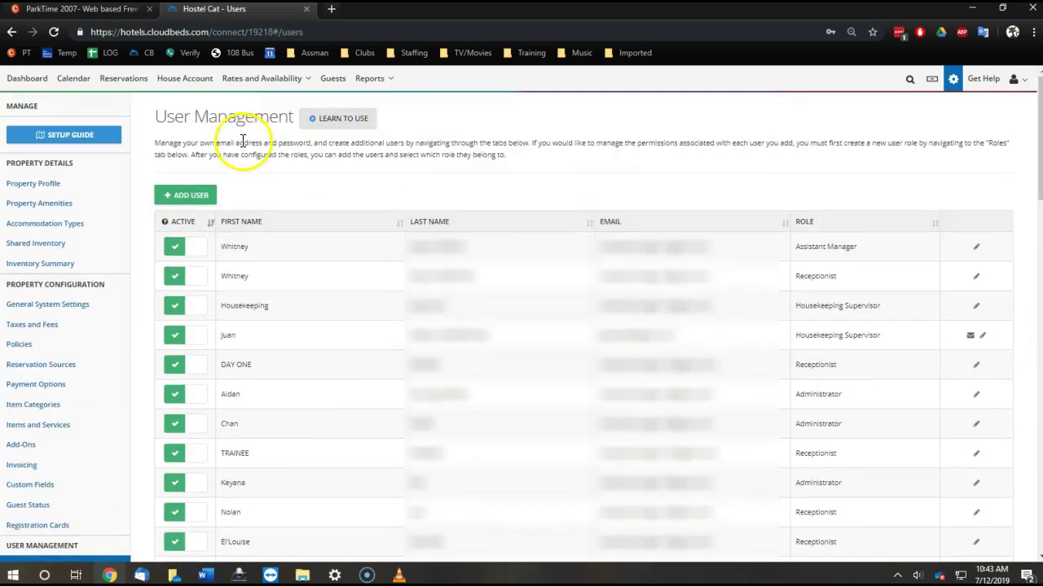
pyautogui.click(190, 197)
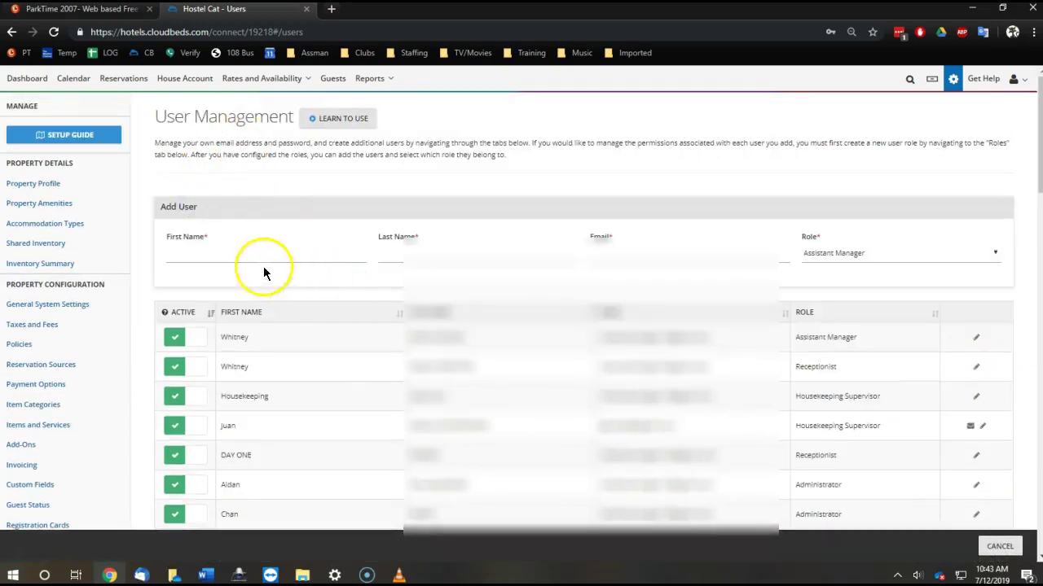
pyautogui.click(244, 258)
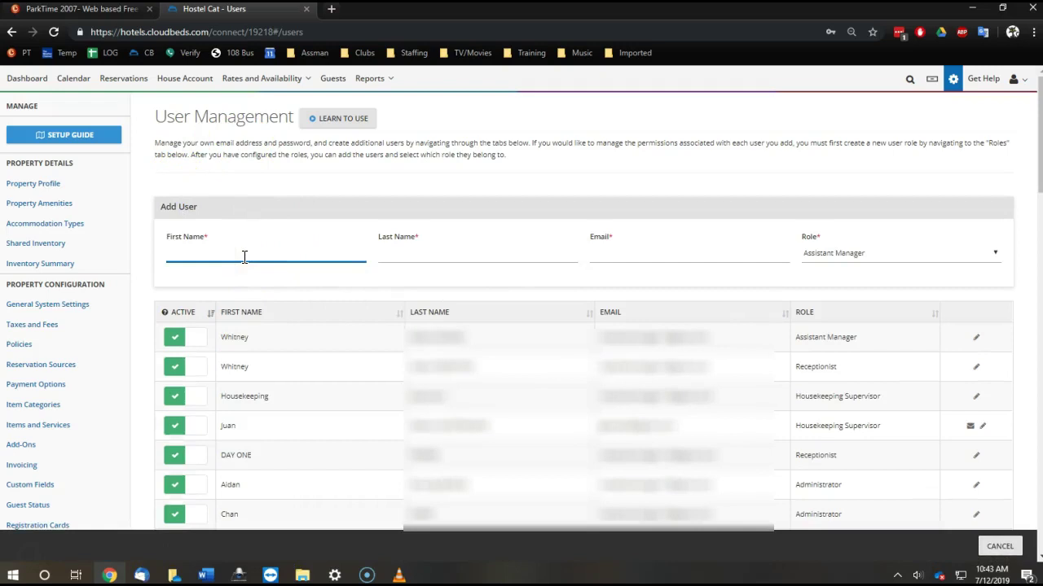
pyautogui.write('FIRST')
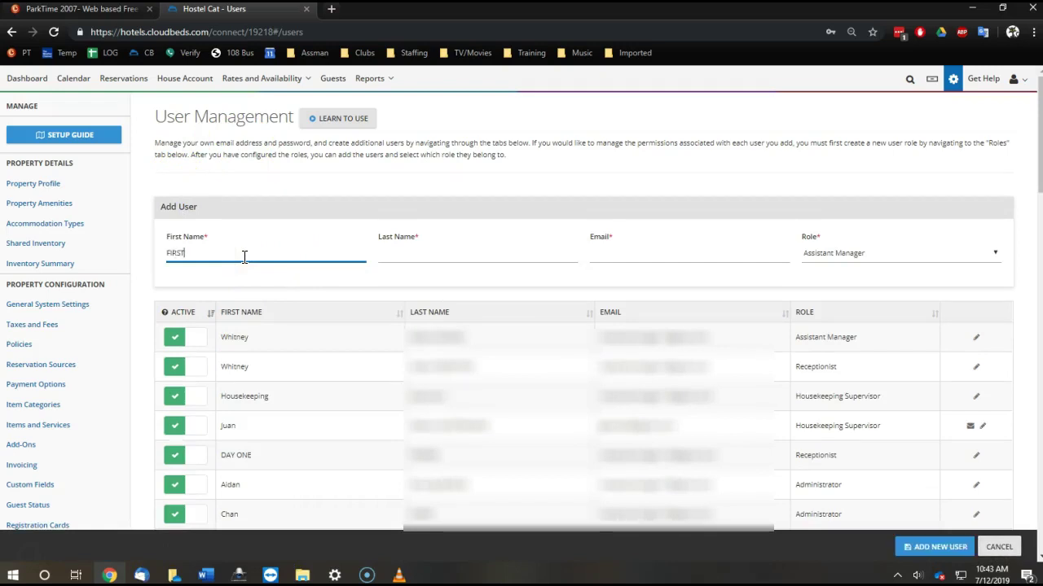
pyautogui.click(472, 256)
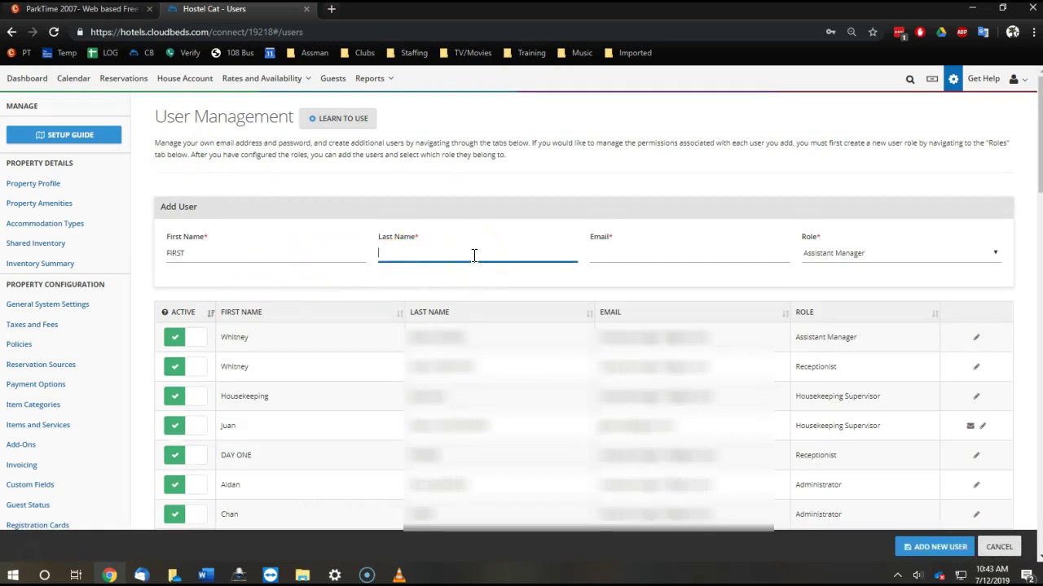
pyautogui.write('RECEPTION')
# - Enter the new user's Gmail address with a +64 alias, correcting the alias number
pyautogui.click(624, 258)
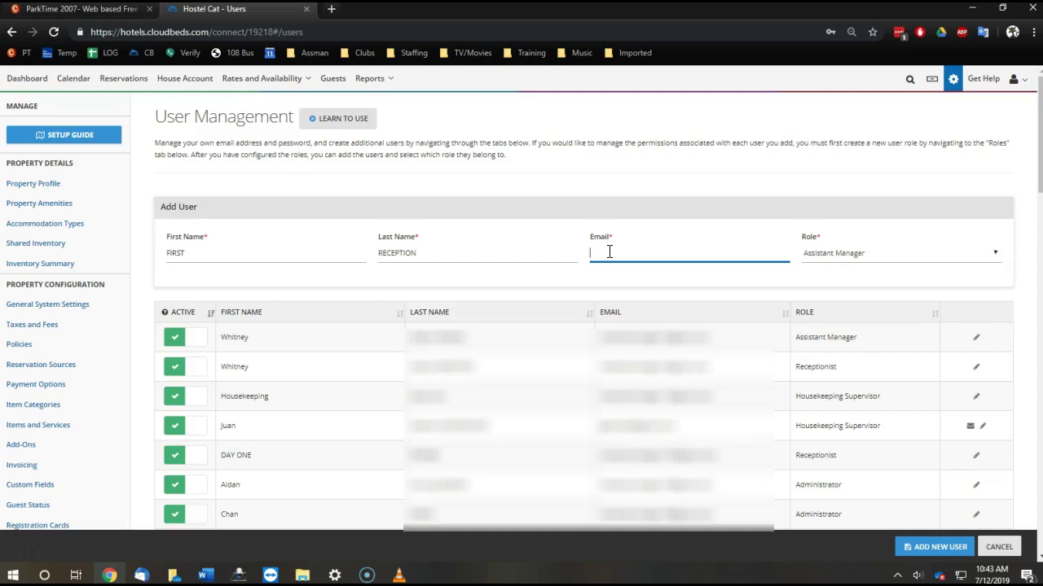
pyautogui.click(657, 254)
pyautogui.write('@gmail.com')
pyautogui.click(641, 254)
pyautogui.moveTo(634, 255); pyautogui.dragTo(648, 253)
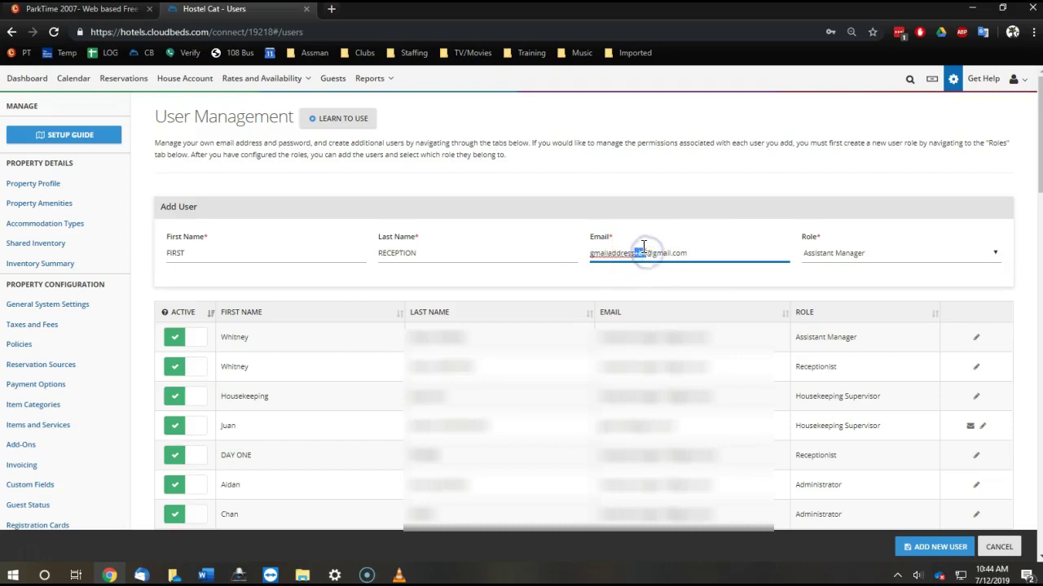
pyautogui.moveTo(644, 246); pyautogui.dragTo(642, 253)
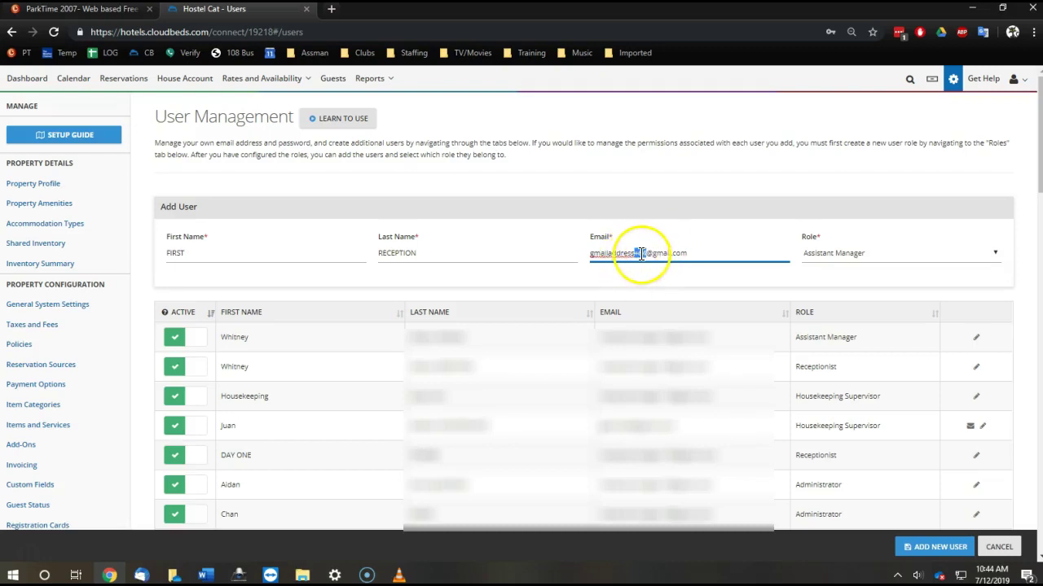
pyautogui.click(645, 252)
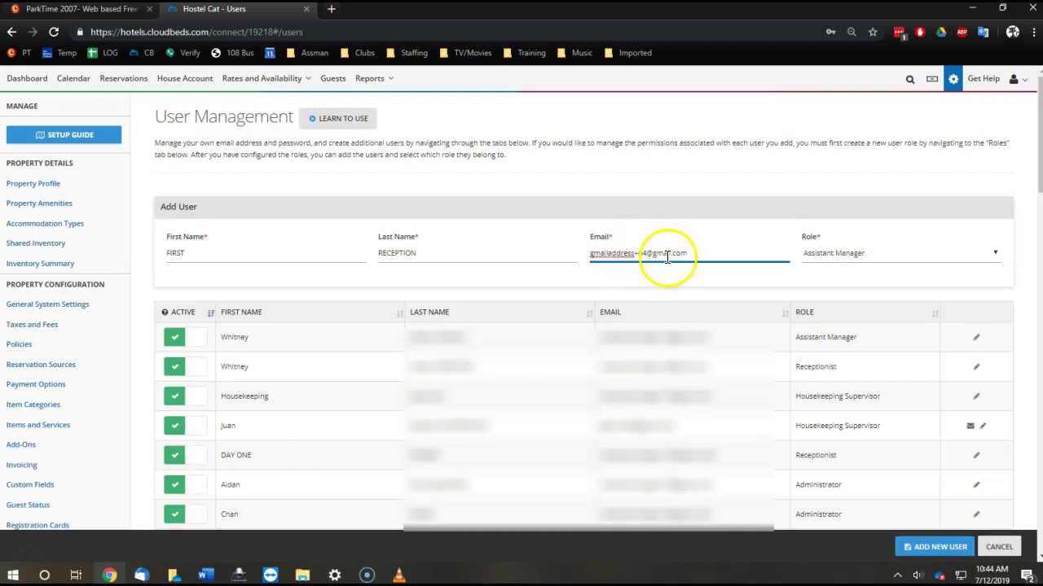
# - Assign the Receptionist role and save the new user, adjusting the form before resubmitting
pyautogui.click(906, 256)
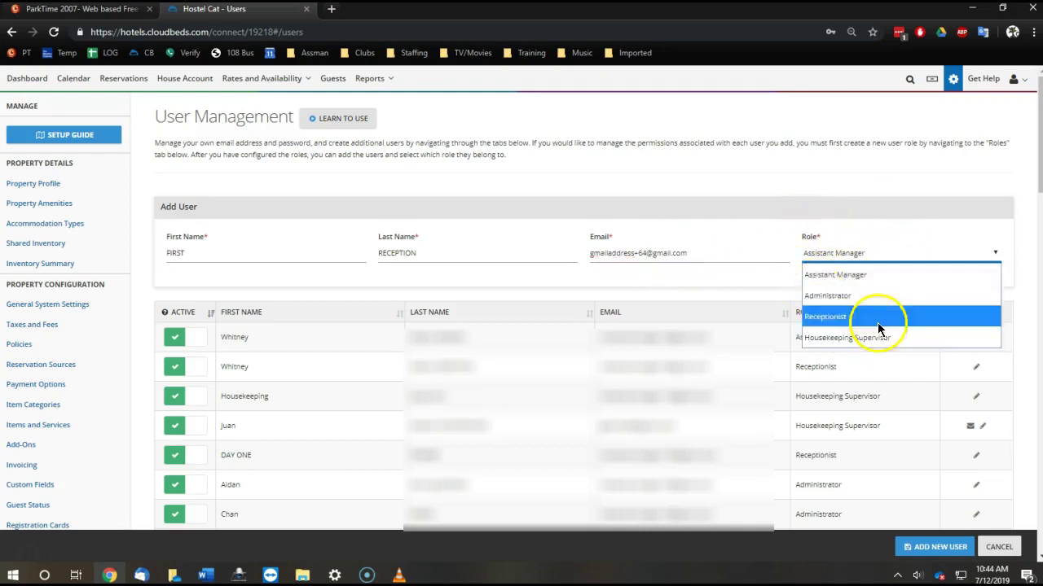
pyautogui.click(832, 318)
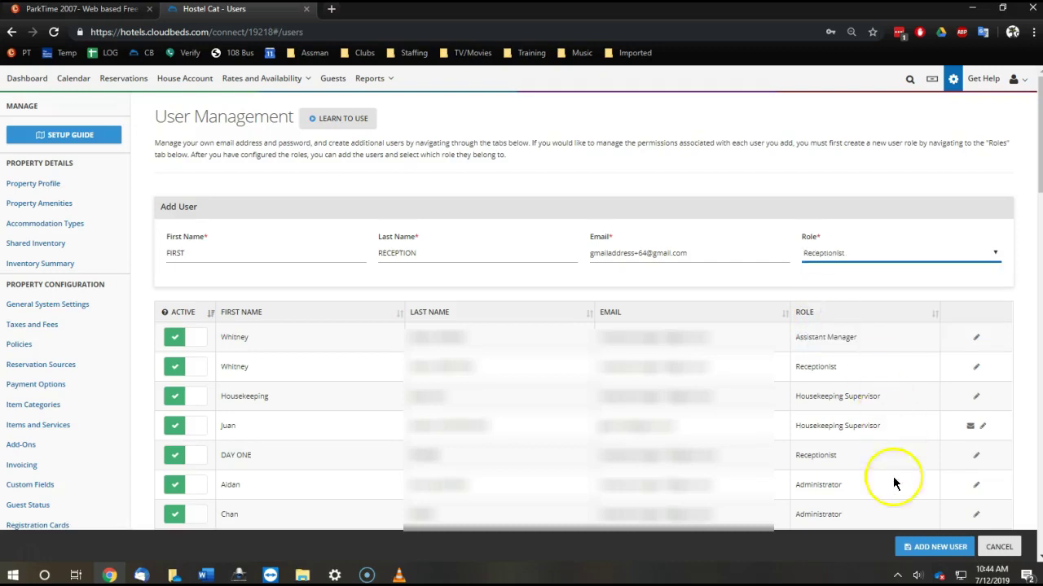
pyautogui.click(943, 555)
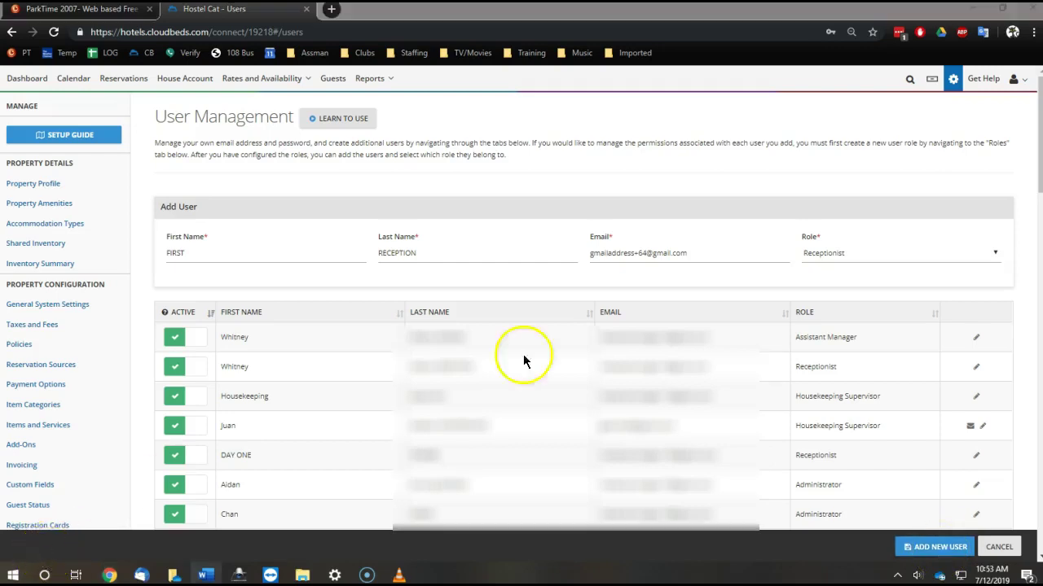
pyautogui.moveTo(693, 253); pyautogui.dragTo(570, 253)
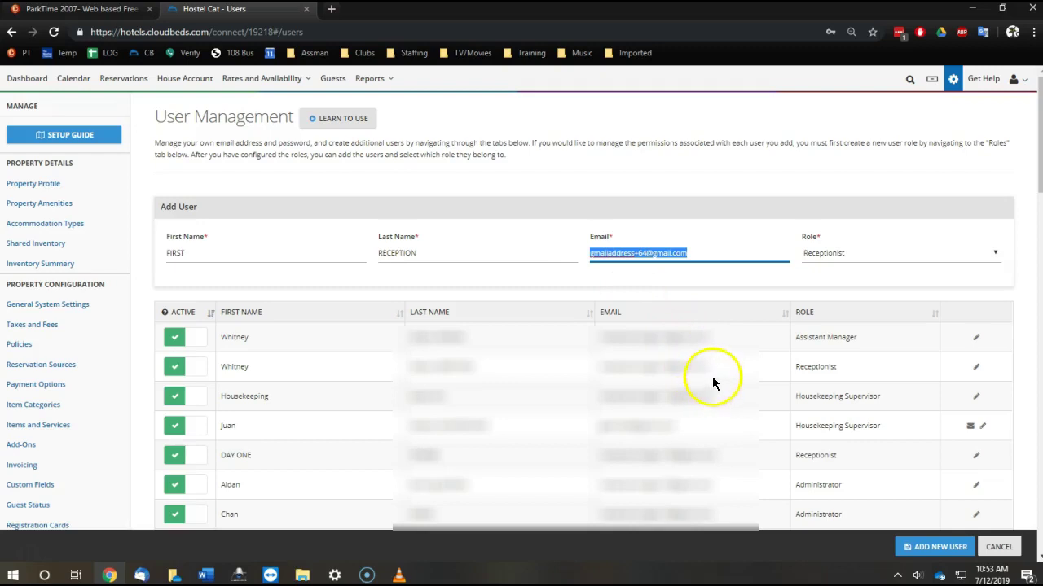
pyautogui.moveTo(708, 368); pyautogui.dragTo(600, 373)
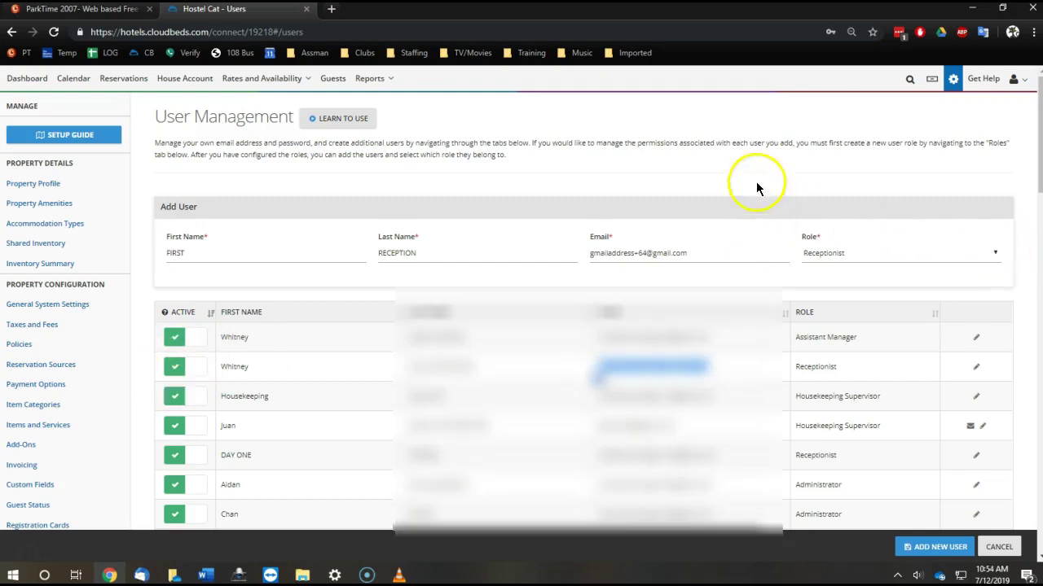
pyautogui.scroll(-10, 775, 167)
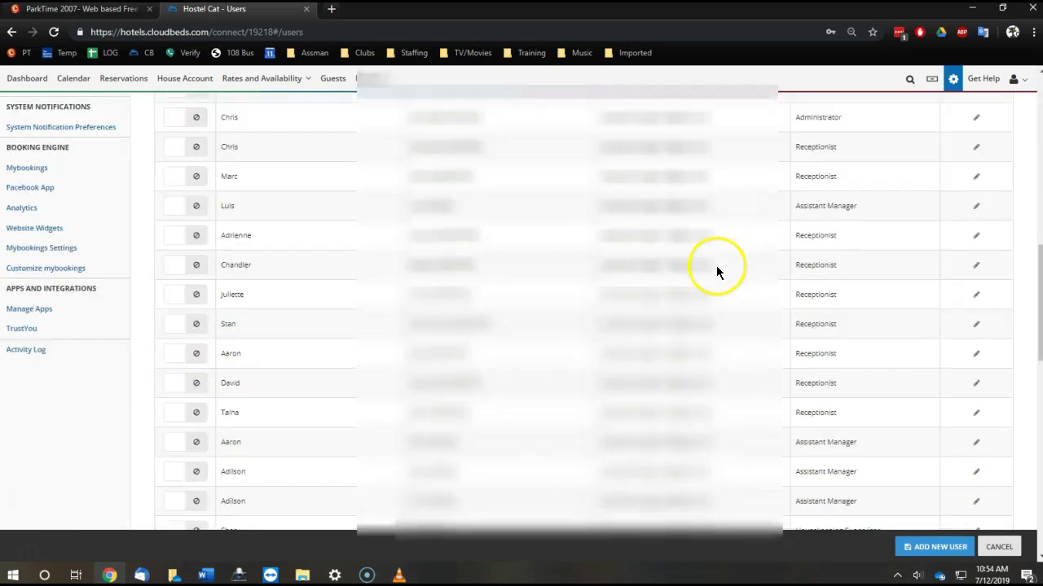
pyautogui.moveTo(716, 264); pyautogui.dragTo(651, 271)
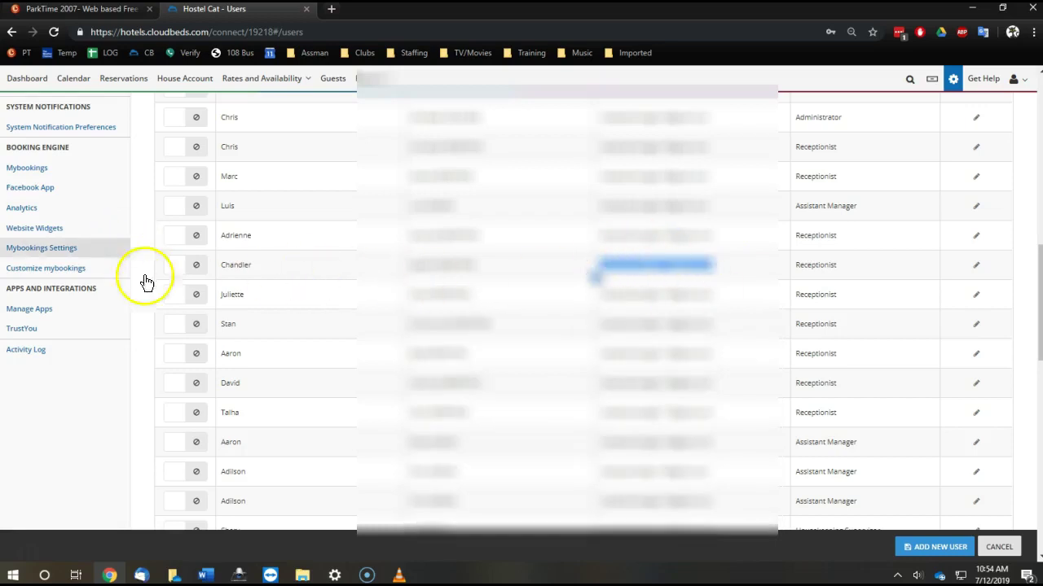
pyautogui.click(932, 554)
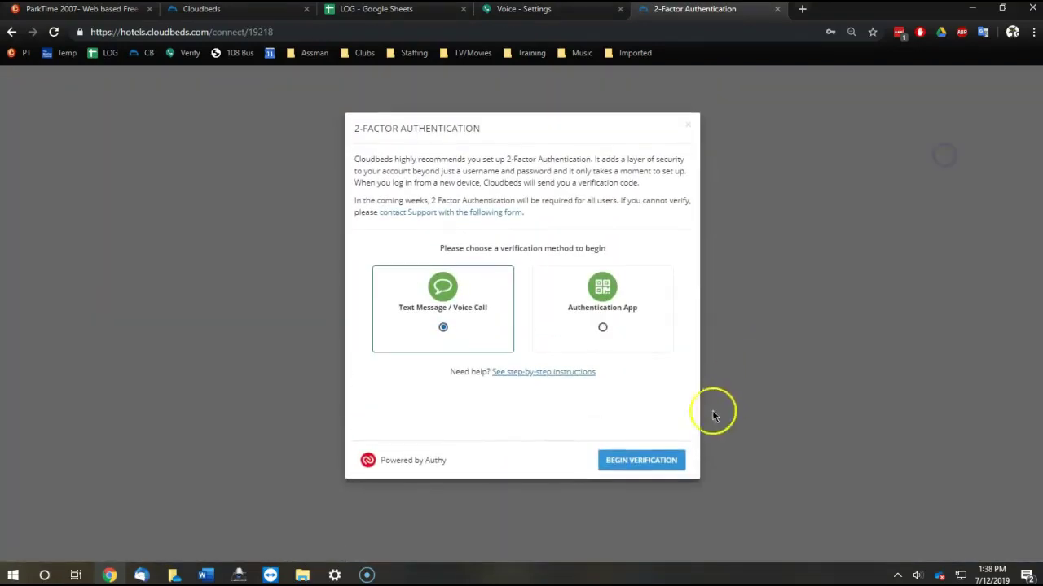
# - Begin 2-factor verification and request the code by text message to the phone number
pyautogui.click(629, 461)
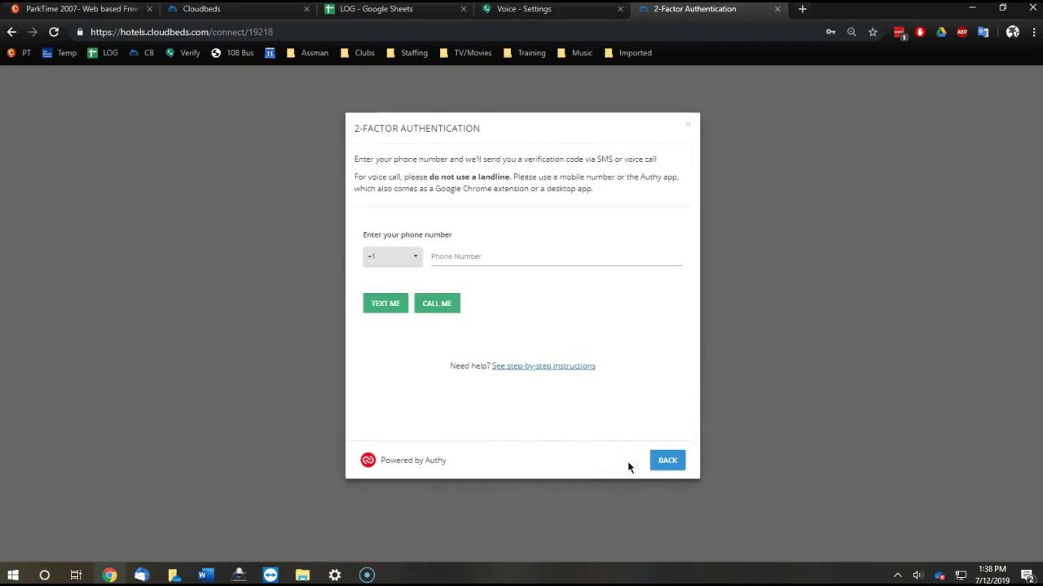
pyautogui.click(453, 251)
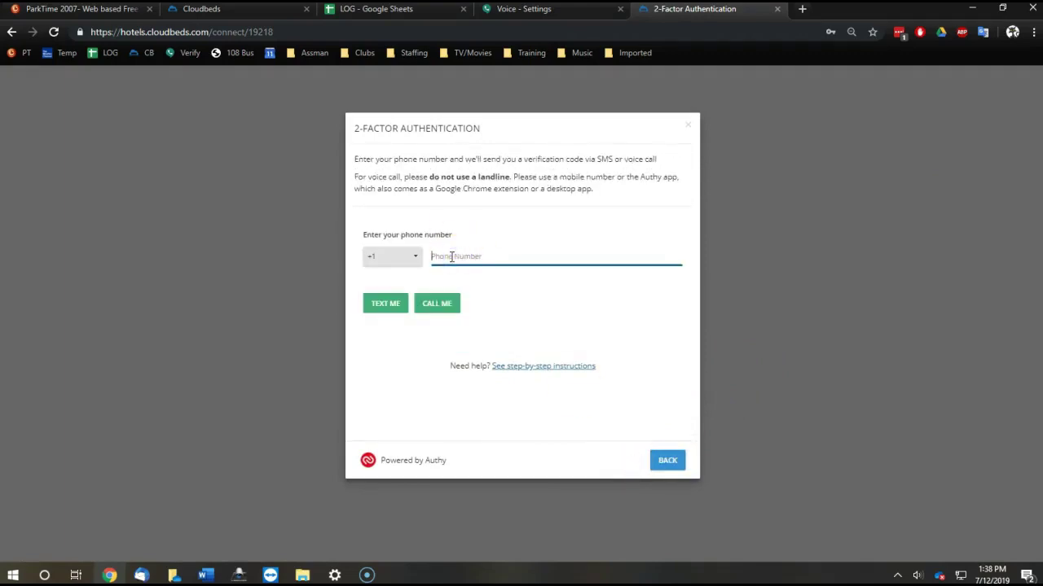
pyautogui.click(388, 304)
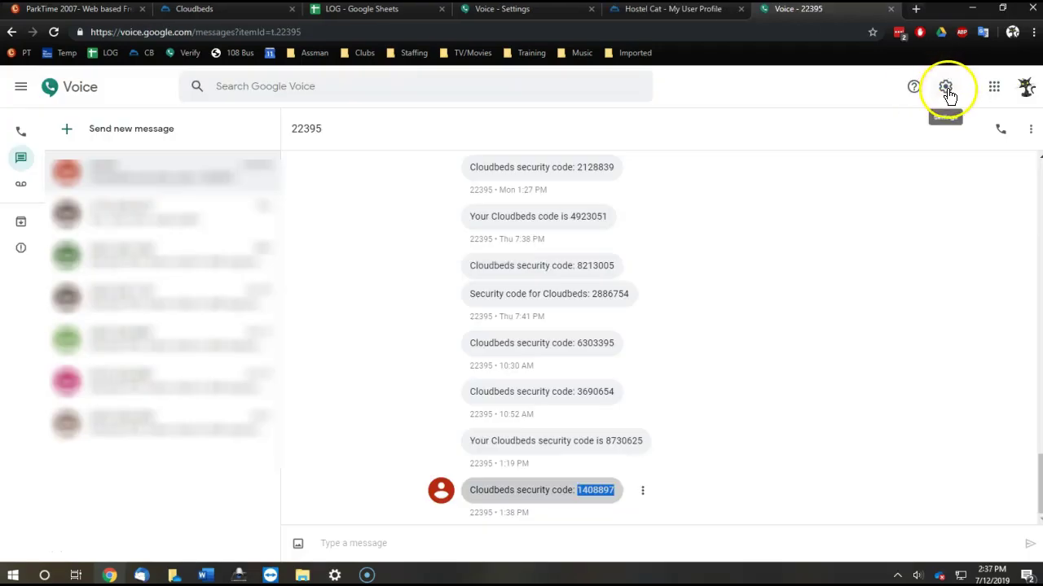
# - Copy the account's number from Google Voice Settings and request the code by text again
pyautogui.click(946, 90)
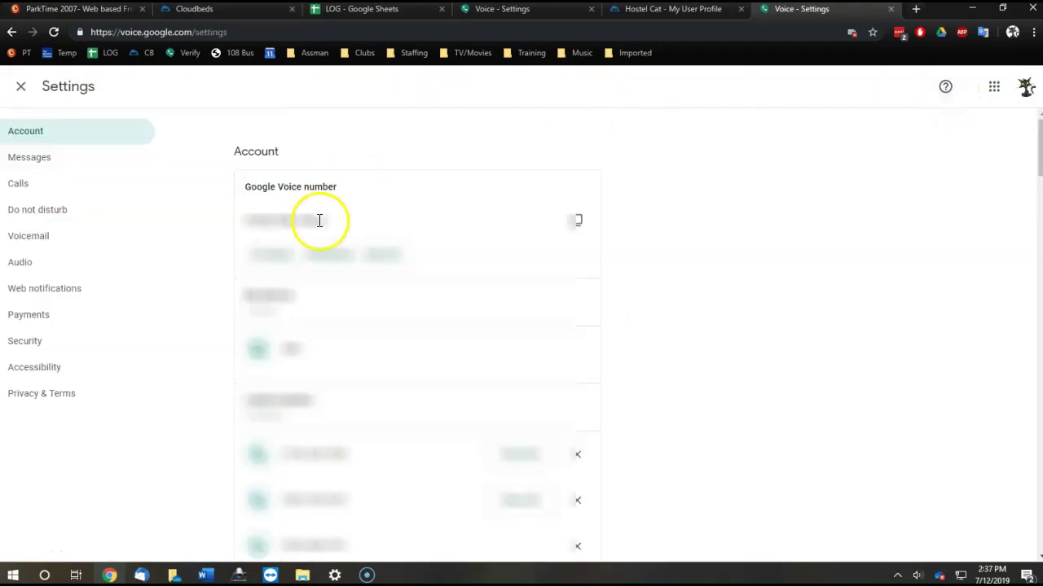
pyautogui.moveTo(332, 221); pyautogui.dragTo(246, 217)
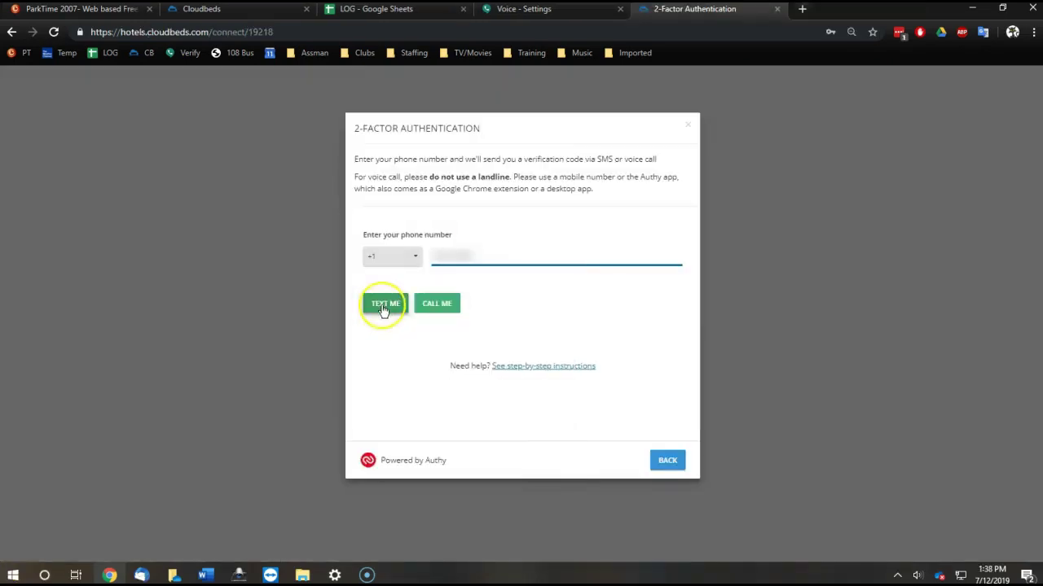
pyautogui.click(383, 308)
# - Resend the text code, enter it in the Verification Code field, and verify
pyautogui.click(379, 304)
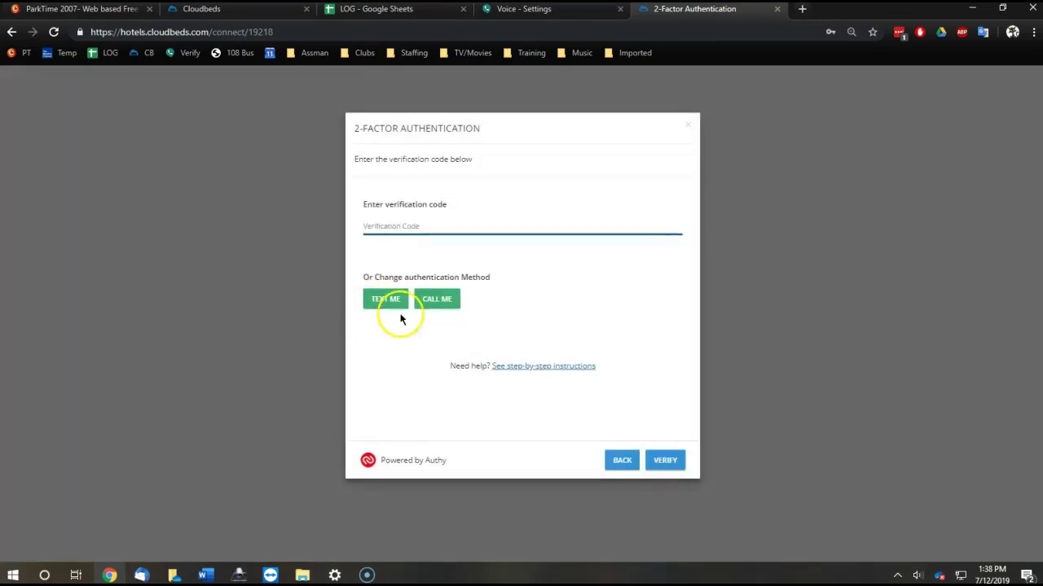
pyautogui.click(374, 227)
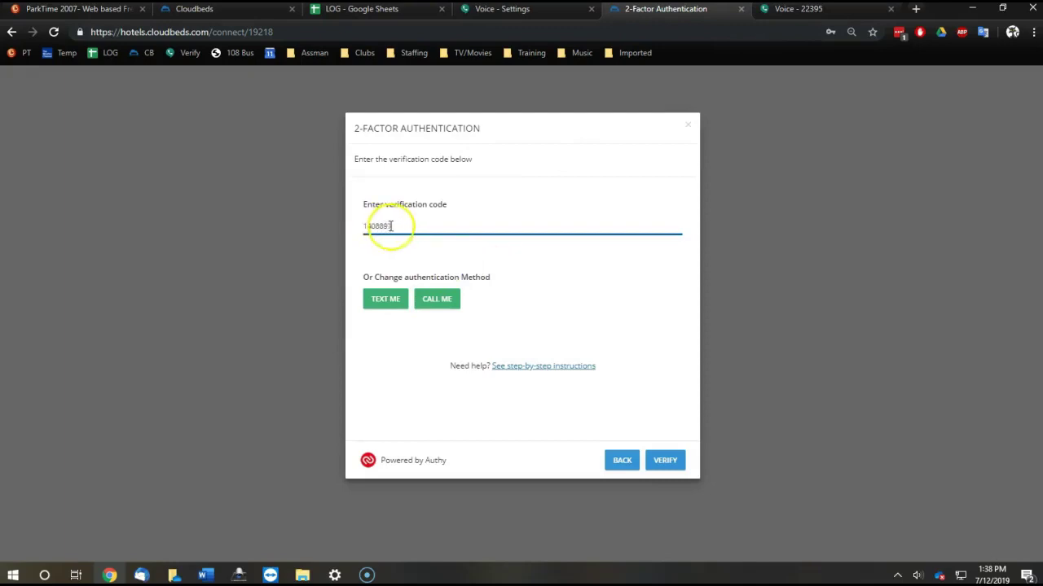
pyautogui.click(666, 462)
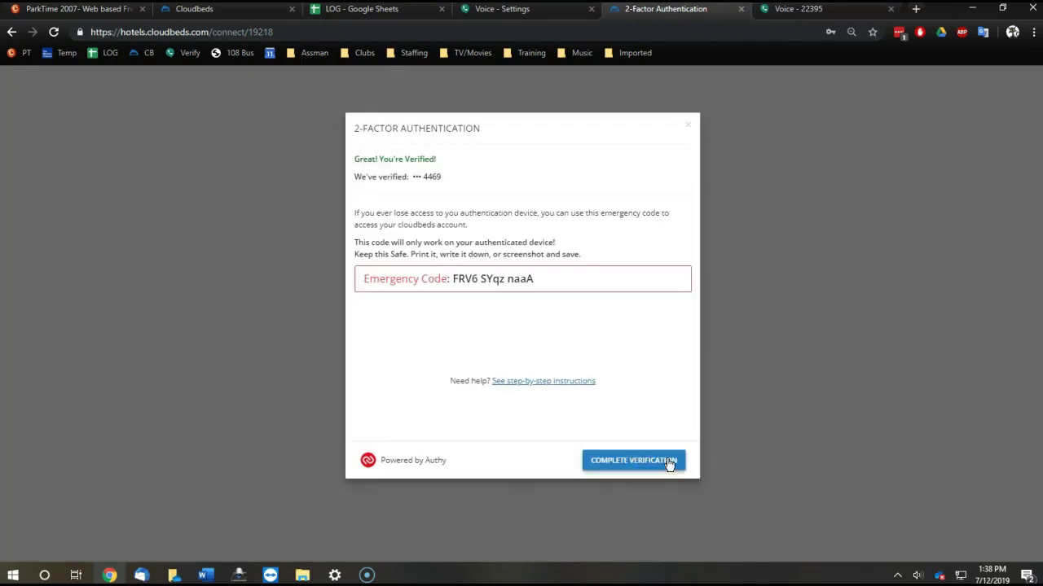
# - Capture the verification dialog with its emergency code using Snipping Tool
pyautogui.click(45, 574)
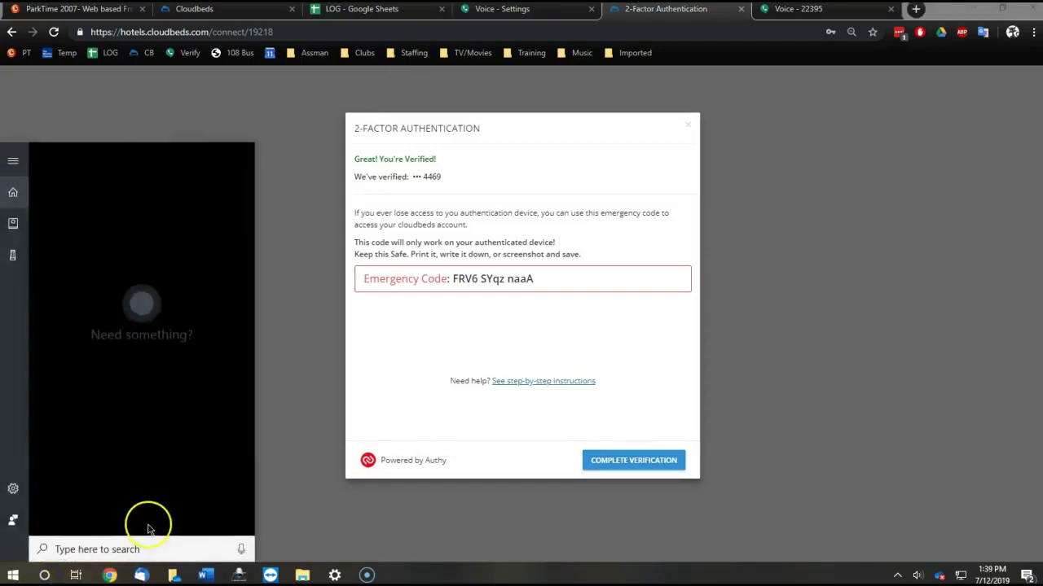
pyautogui.write('snipping')
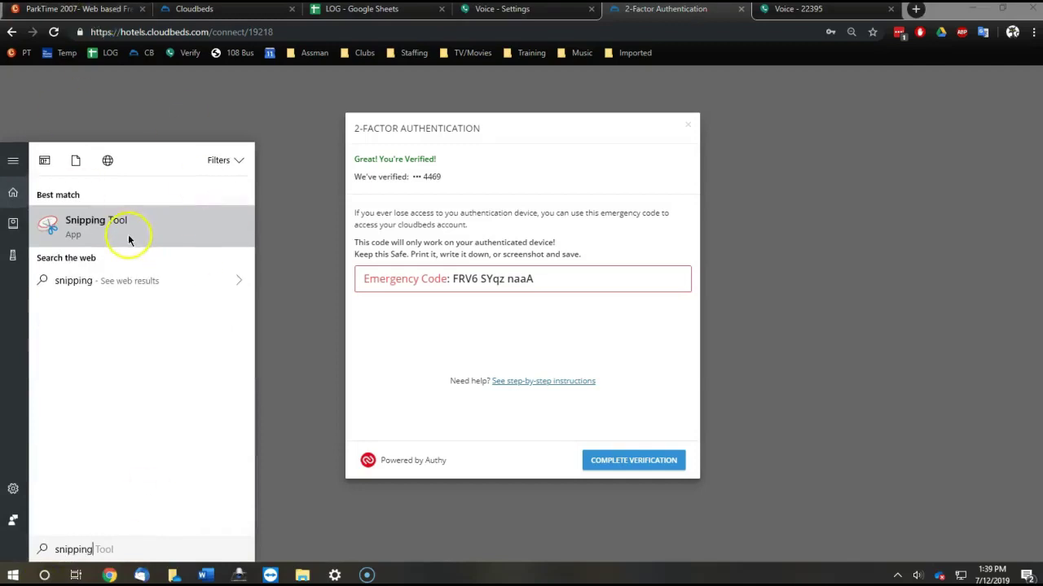
pyautogui.click(128, 231)
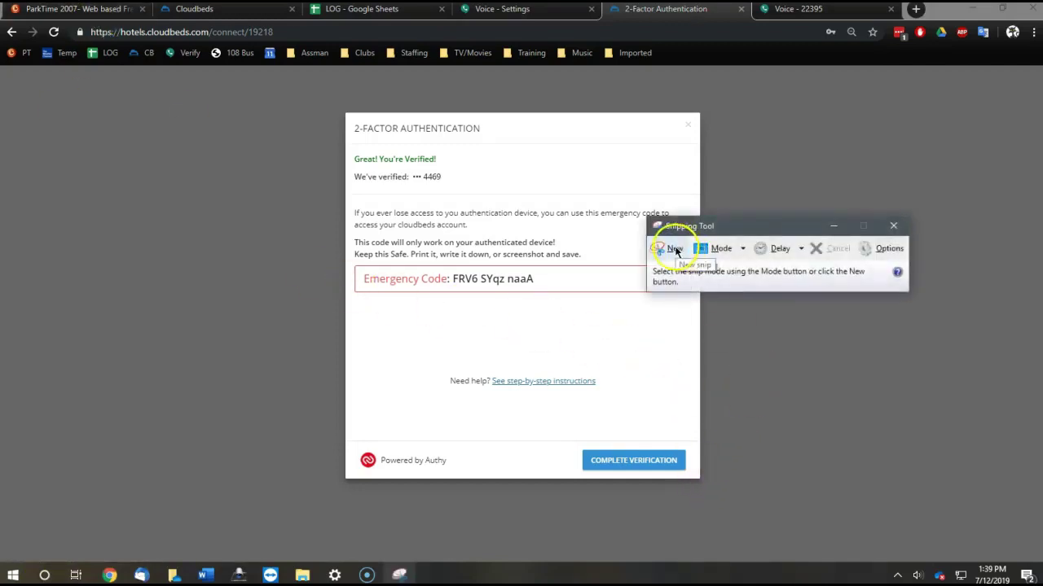
pyautogui.click(671, 251)
pyautogui.moveTo(710, 486); pyautogui.dragTo(331, 95)
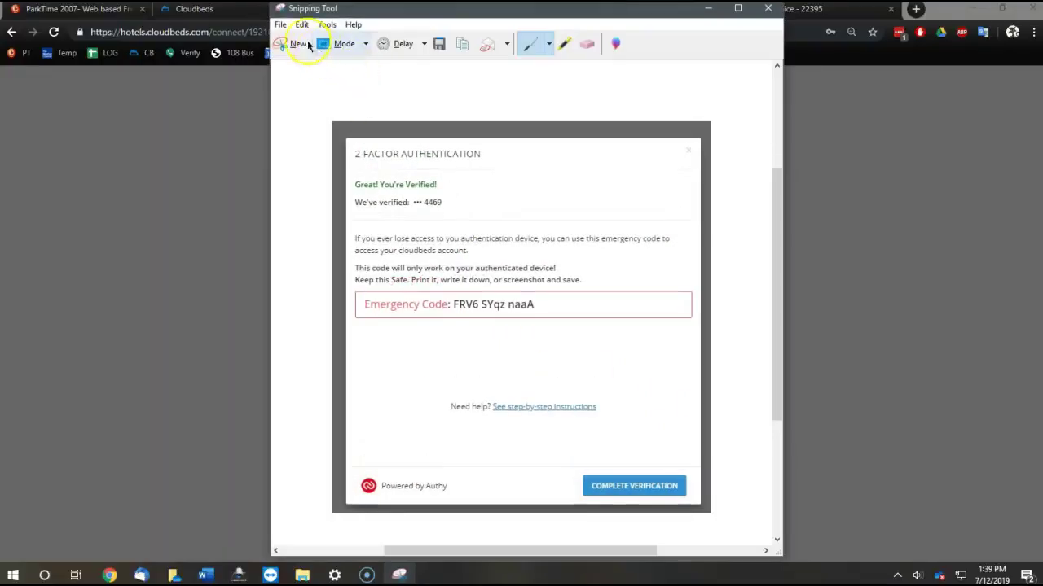
pyautogui.click(281, 24)
# - Close the Snipping Tool window to return to the Cloudbeds verification dialog
pyautogui.hotkey('alt', 'F4')
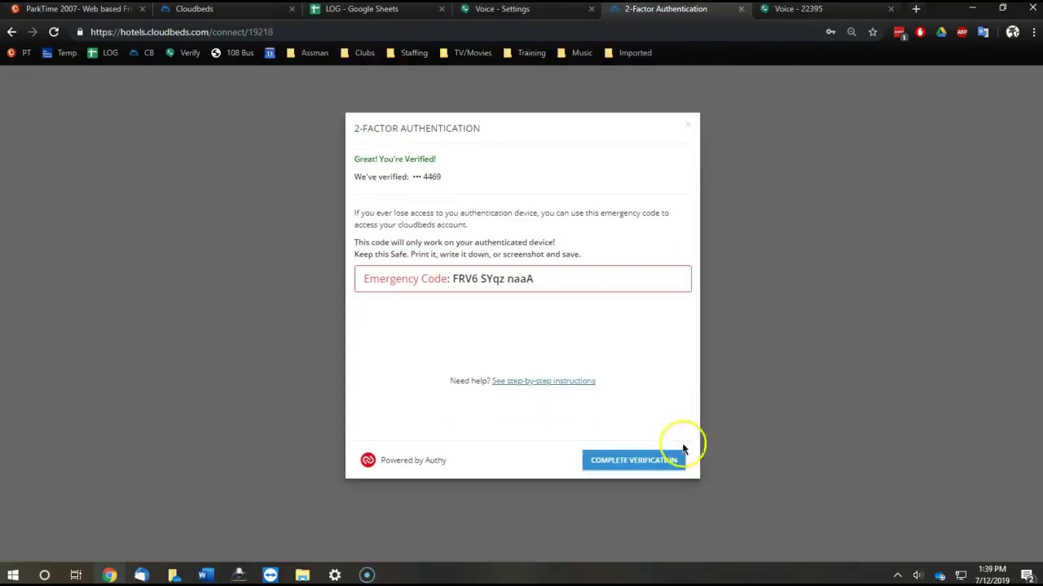